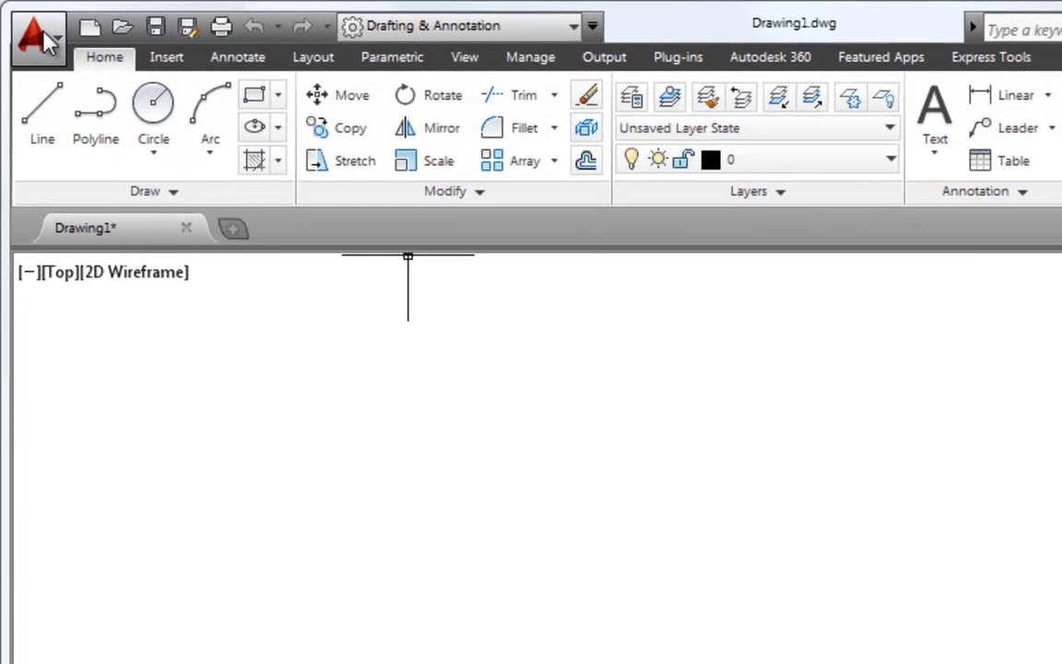
- Review the list of currently open documents and the list of recent documents
{"action": "left_click", "coordinate": [38, 27]}
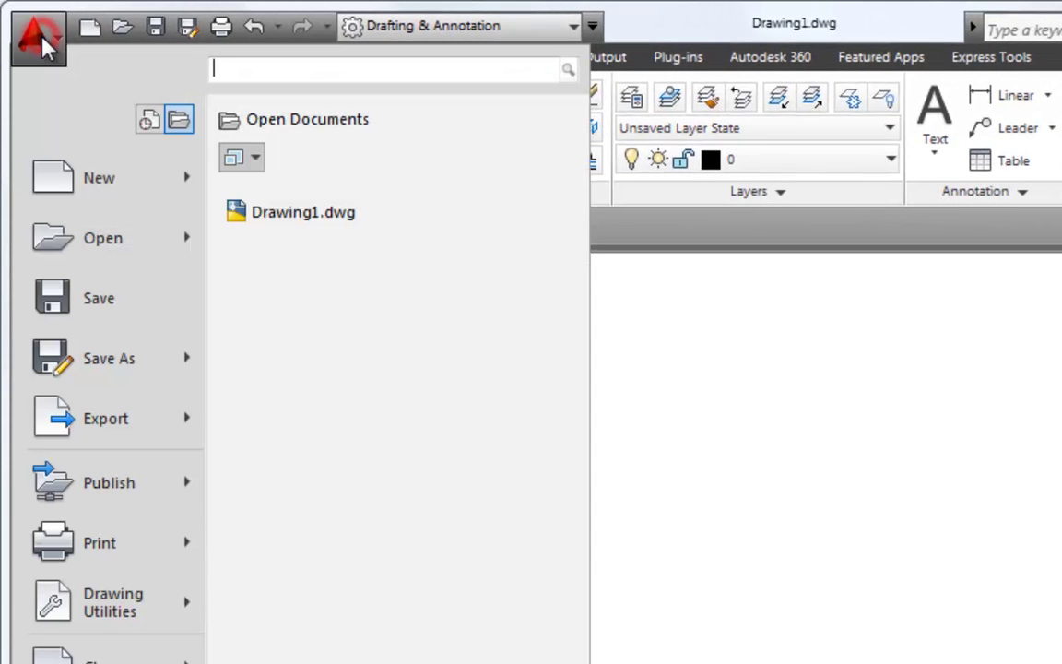
{"action": "mouse_move", "coordinate": [118, 251]}
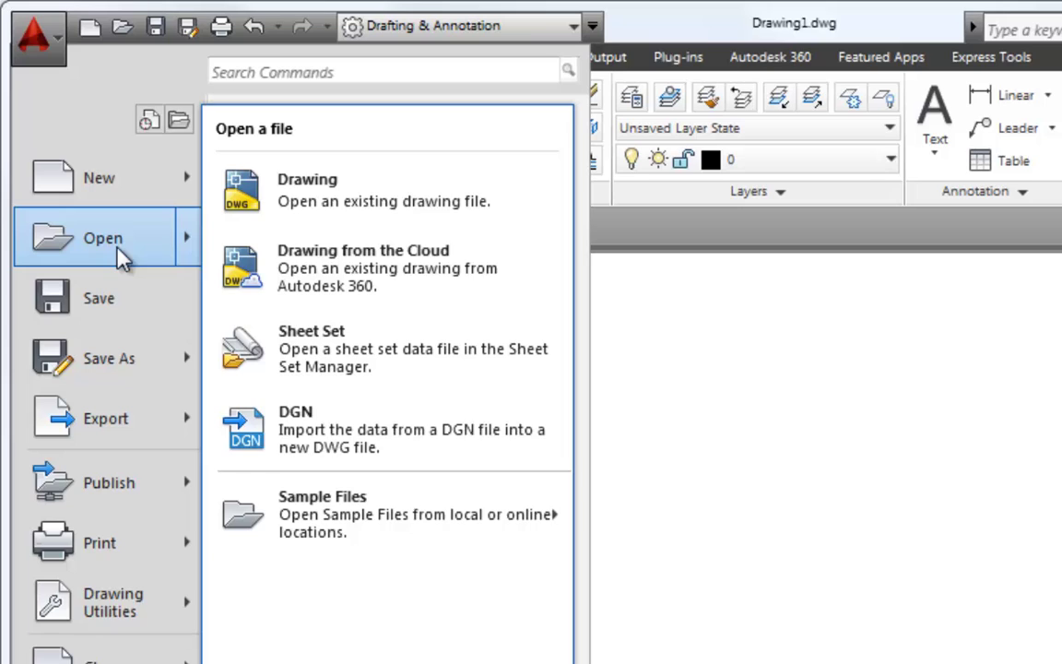
{"action": "left_click", "coordinate": [178, 120]}
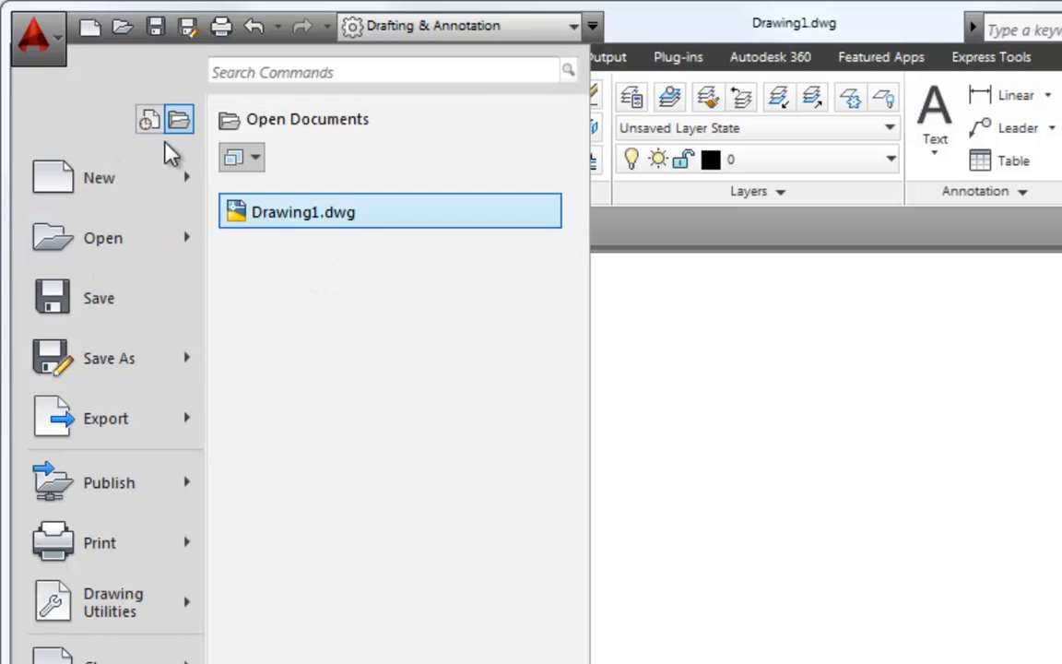
{"action": "left_click", "coordinate": [149, 120]}
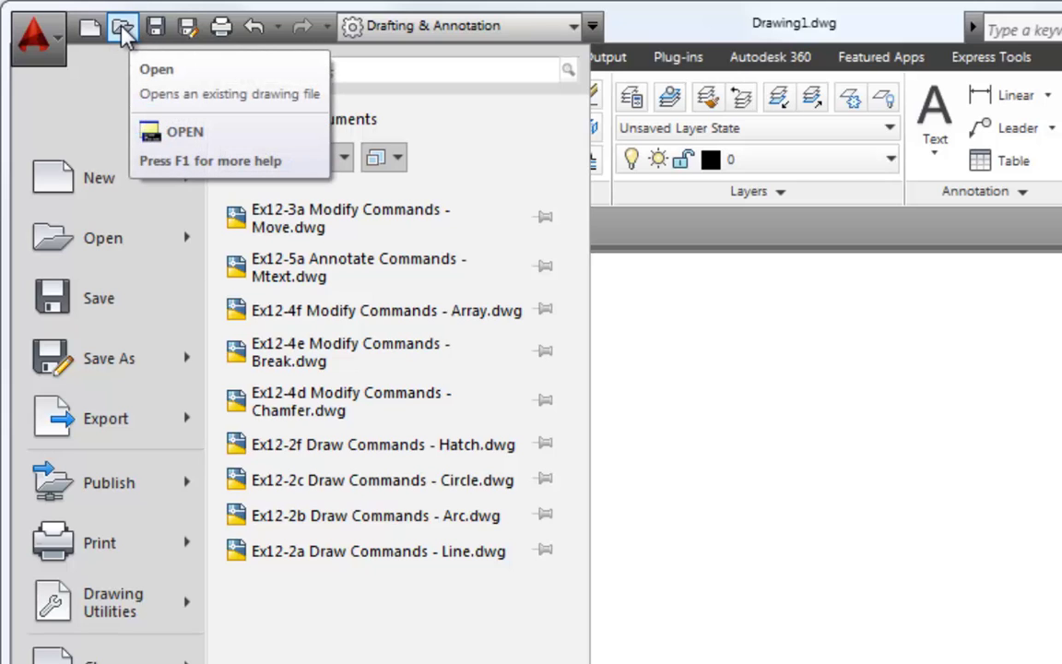
- Open the existing drawing Flr-1.dwg from the Residence Project 2014 folder
{"action": "left_click", "coordinate": [123, 30]}
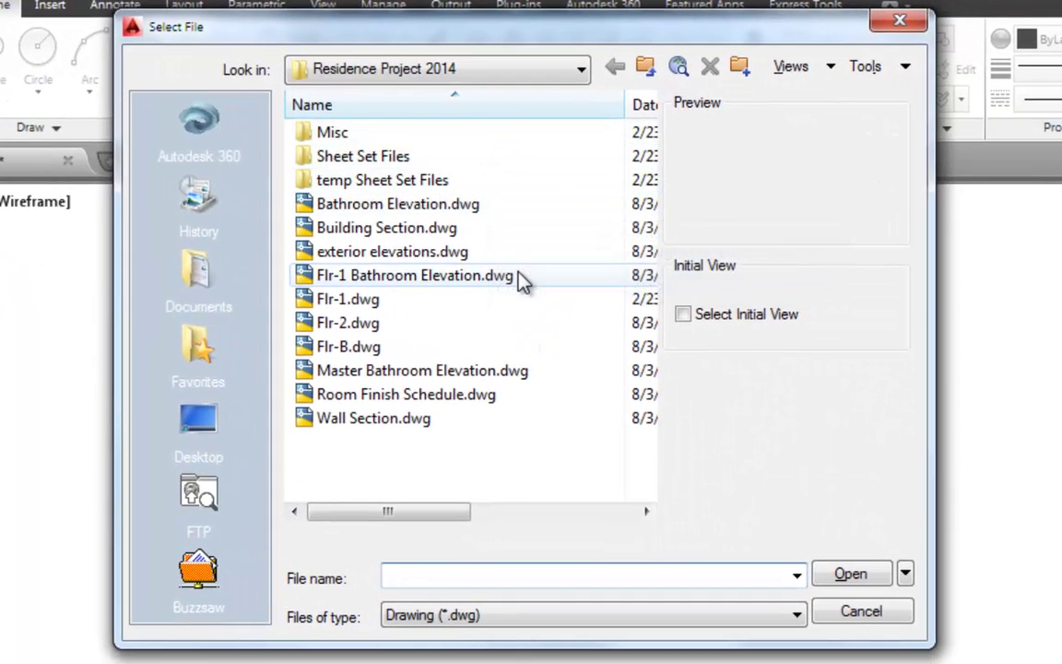
{"action": "left_click", "coordinate": [386, 302]}
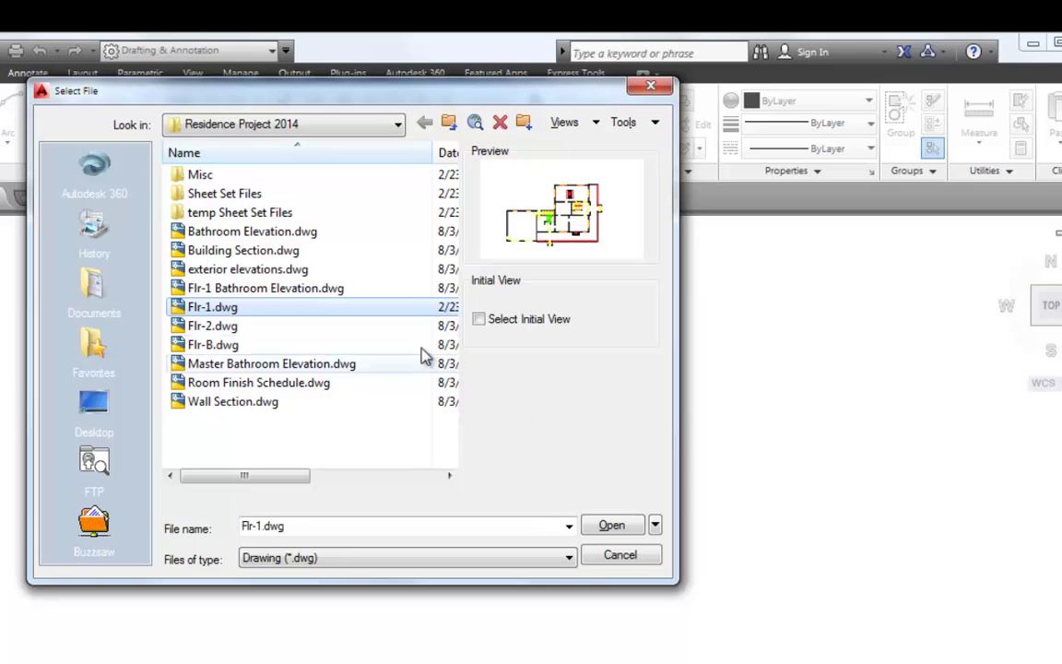
{"action": "mouse_move", "coordinate": [197, 315]}
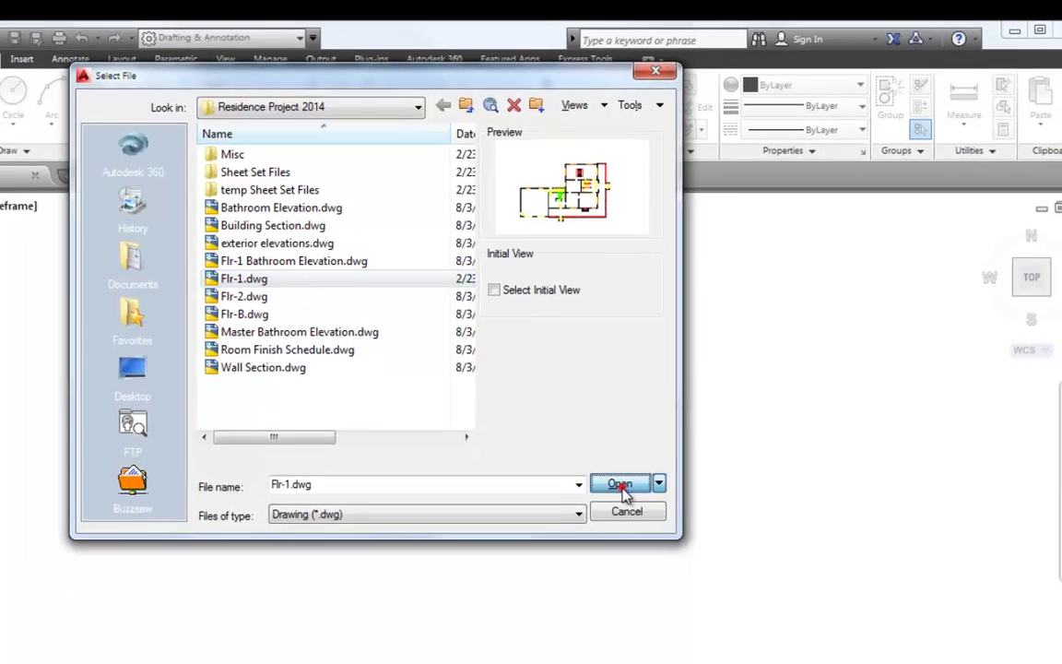
{"action": "left_click", "coordinate": [614, 527]}
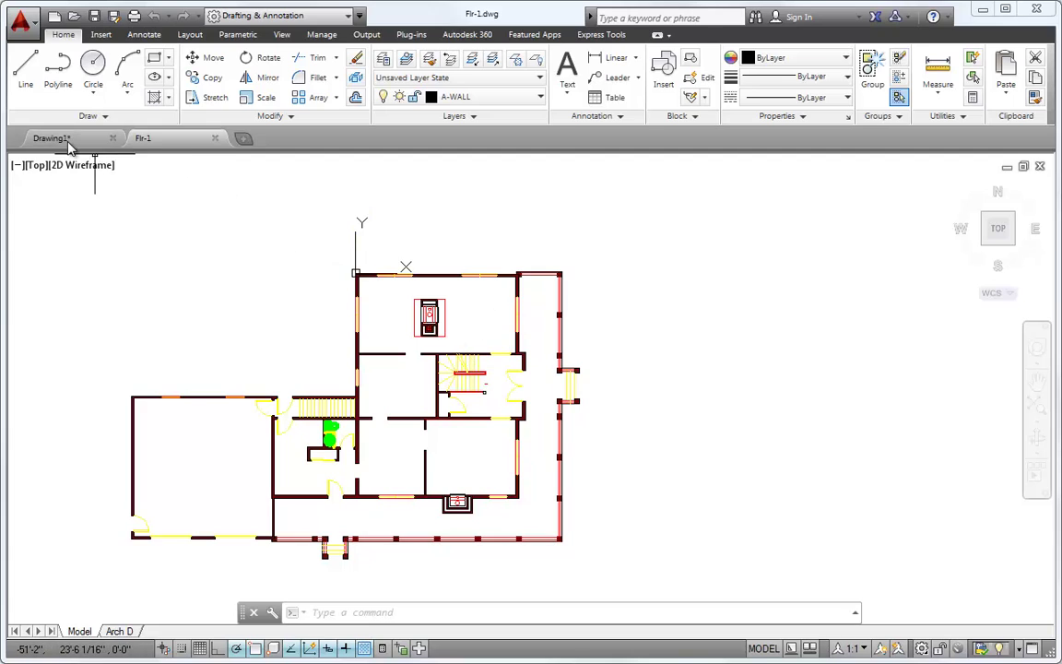
- Preview and switch back and forth between the open drawings Drawing1 and Flr-1, ending on Flr-1
{"action": "mouse_move", "coordinate": [69, 147]}
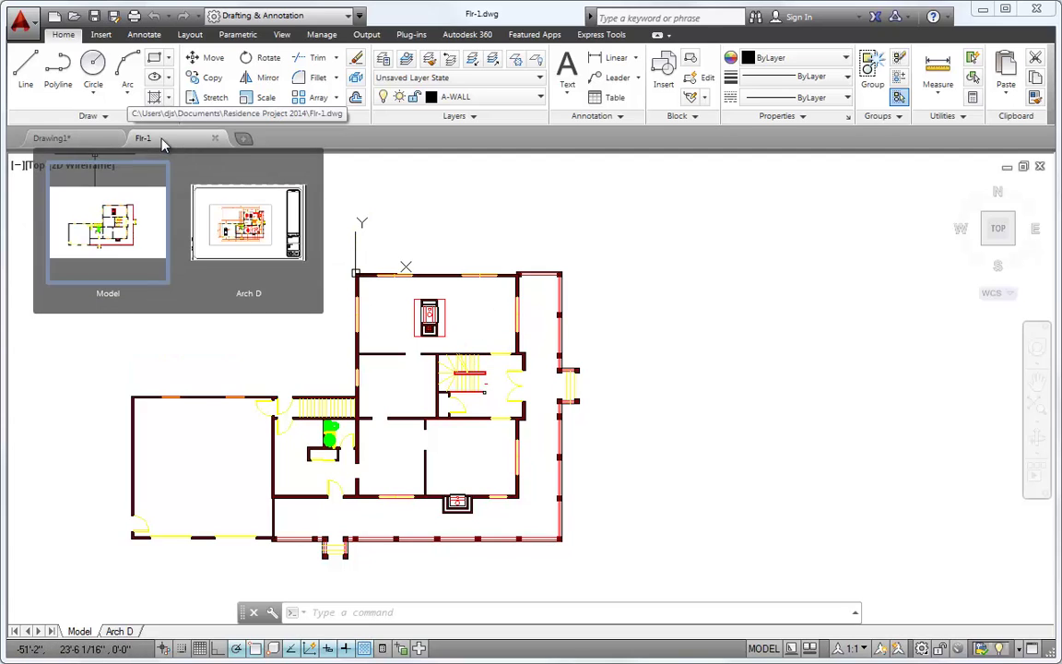
{"action": "left_click", "coordinate": [106, 143]}
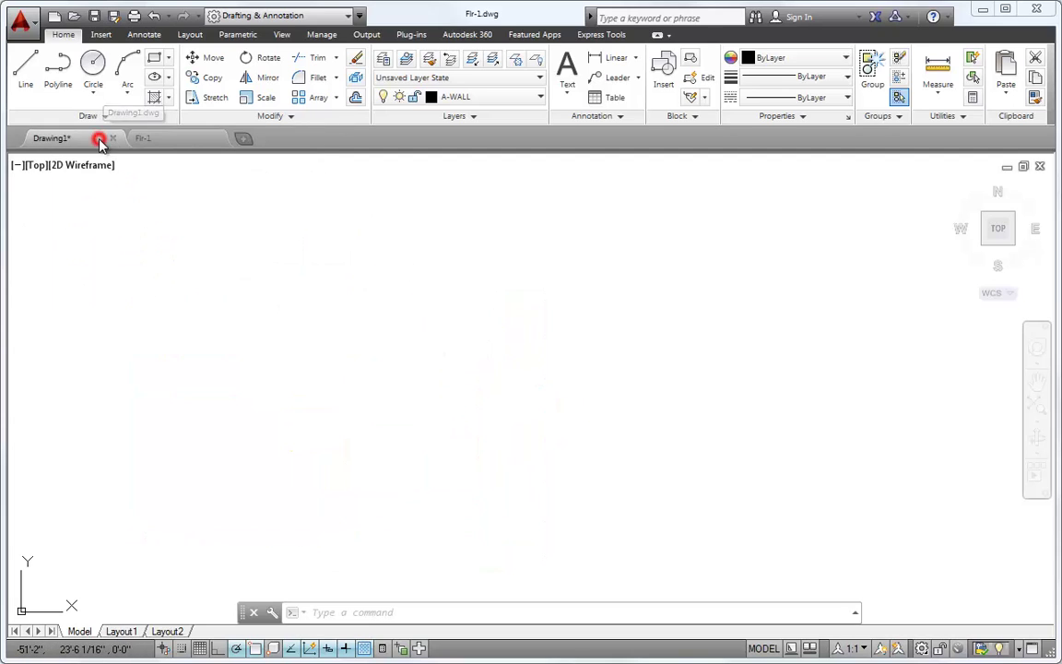
{"action": "left_click", "coordinate": [185, 139]}
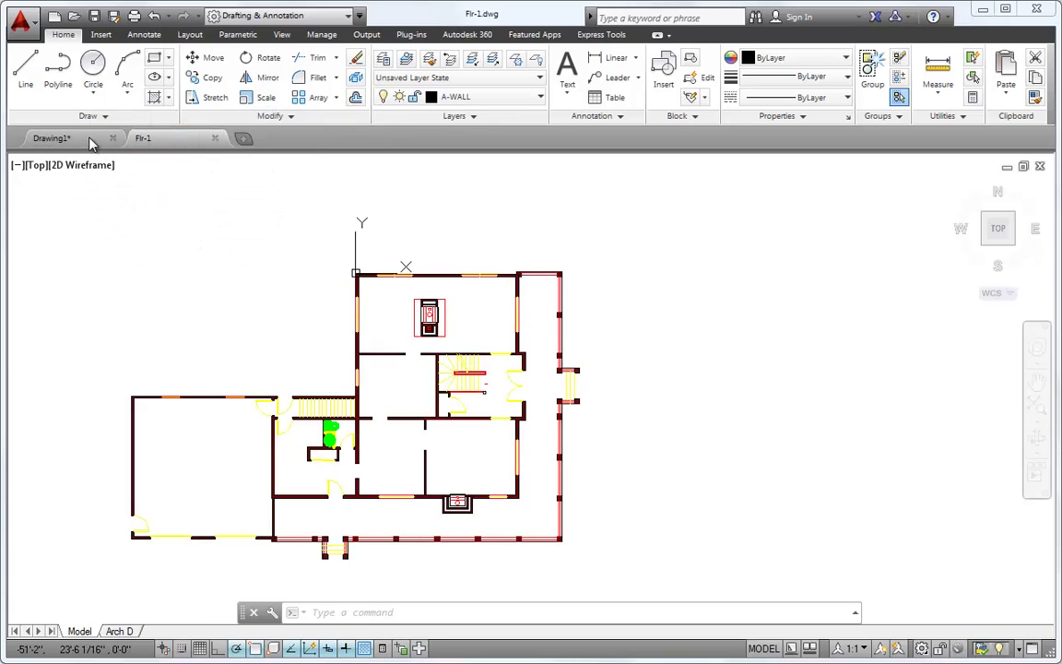
{"action": "left_click", "coordinate": [89, 140]}
{"action": "left_click", "coordinate": [174, 138]}
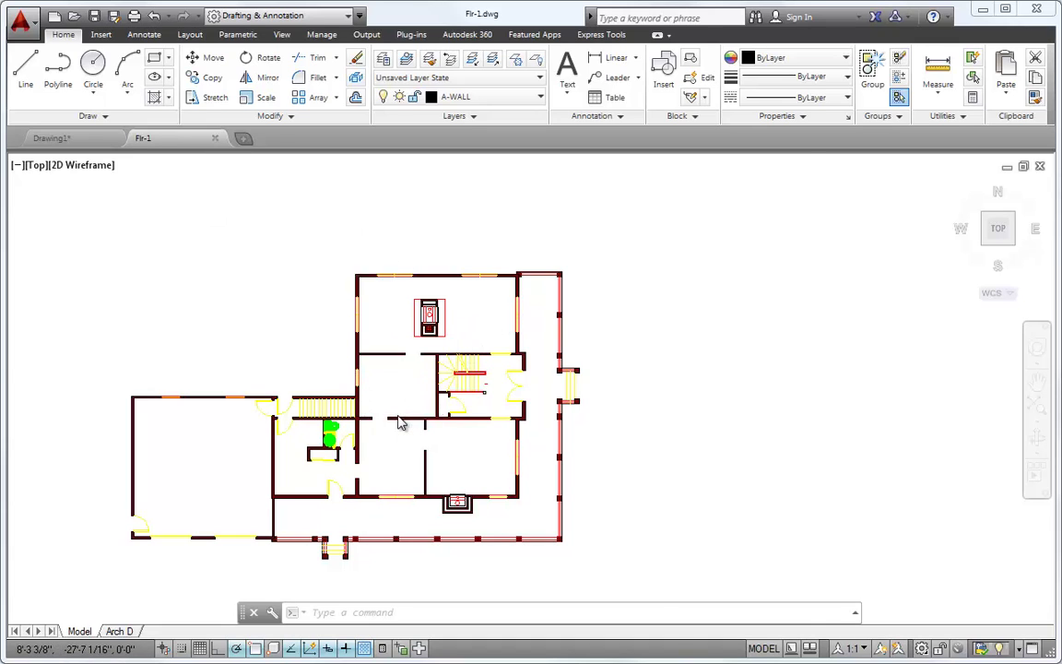
- Examine the floor plan's stair area and the upper-right porch corner up close, returning to the overall plan
{"action": "scroll", "coordinate": [398, 415], "scroll_direction": "up", "scroll_amount": 4}
{"action": "scroll", "coordinate": [396, 416], "scroll_direction": "up", "scroll_amount": 2}
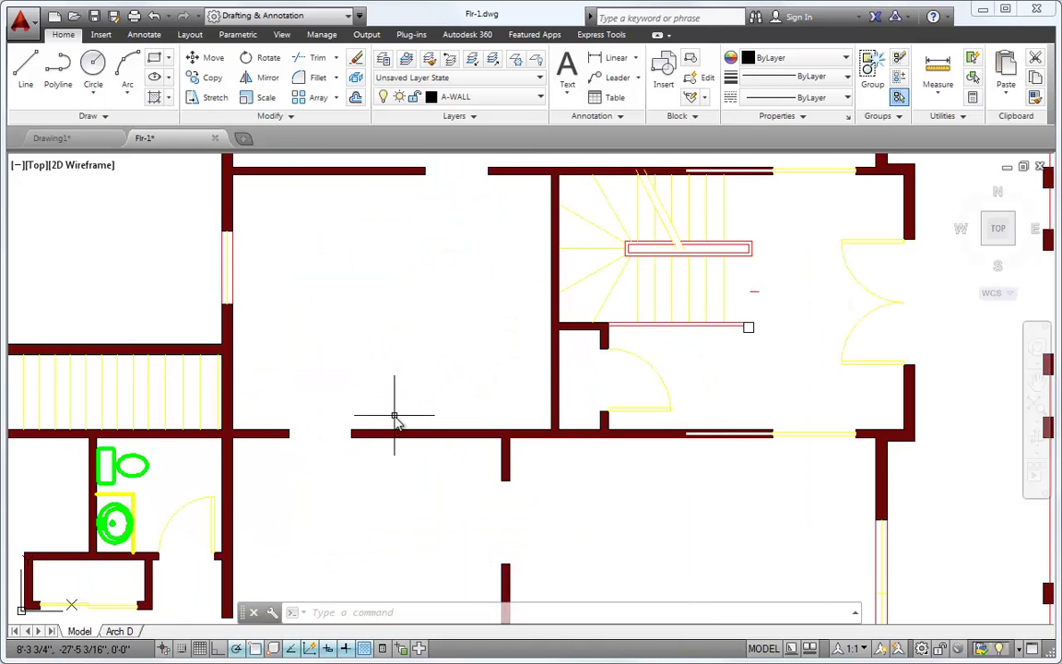
{"action": "scroll", "coordinate": [395, 418], "scroll_direction": "down", "scroll_amount": 7}
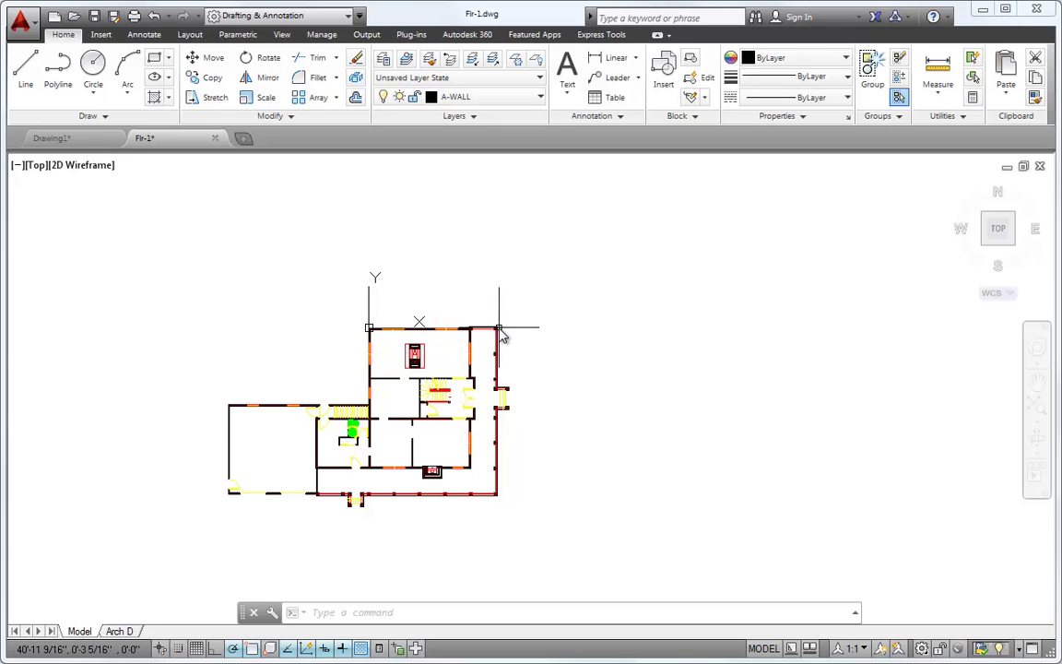
{"action": "scroll", "coordinate": [498, 336], "scroll_direction": "up", "scroll_amount": 2}
{"action": "scroll", "coordinate": [498, 335], "scroll_direction": "up", "scroll_amount": 6}
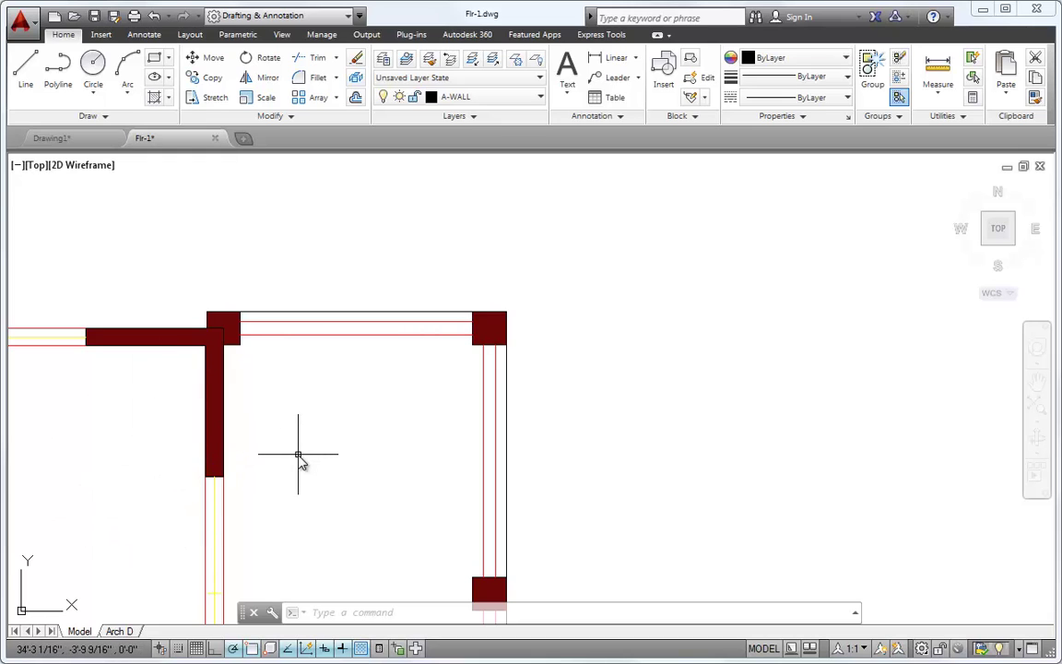
{"action": "scroll", "coordinate": [386, 403], "scroll_direction": "down", "scroll_amount": 8}
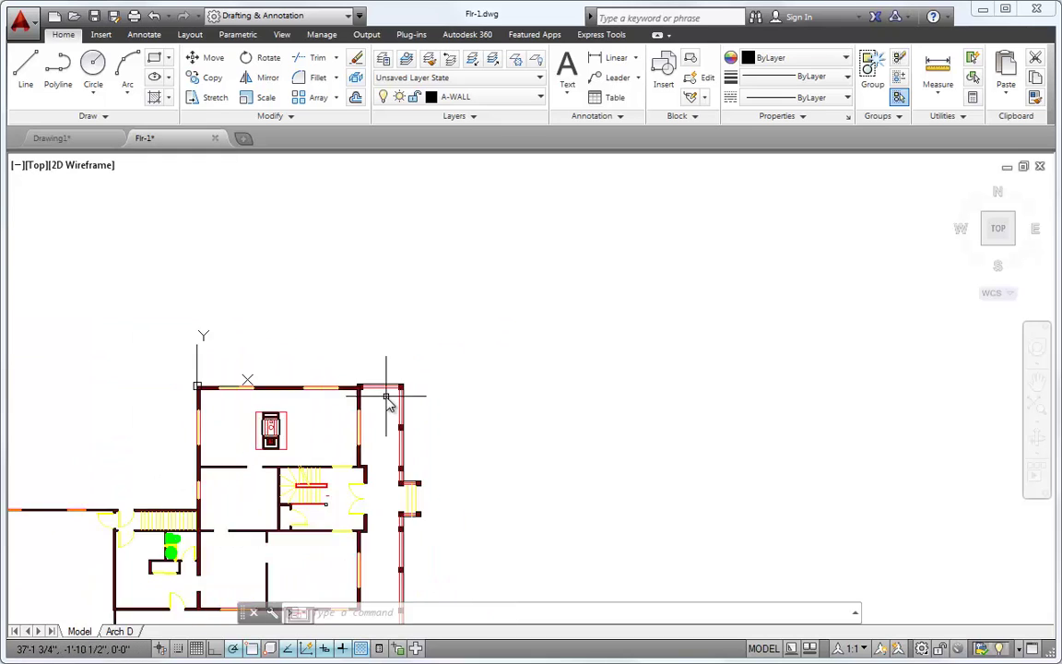
{"action": "scroll", "coordinate": [387, 397], "scroll_direction": "down", "scroll_amount": 3}
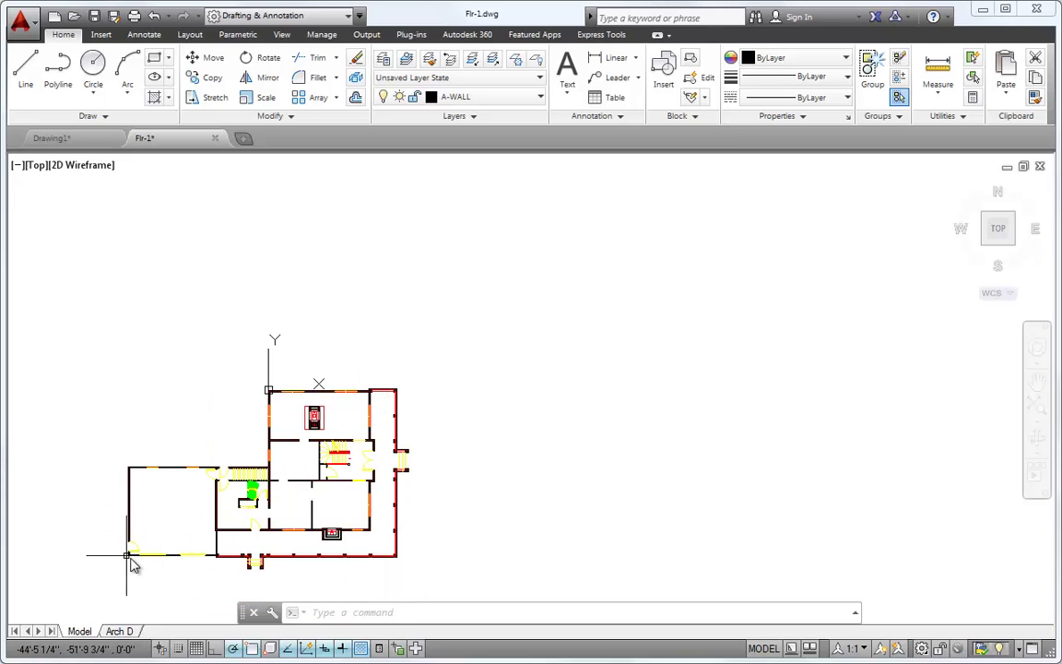
- Examine the door and wall corner at the plan's lower left up close, ending with the whole floor plan in view
{"action": "scroll", "coordinate": [134, 565], "scroll_direction": "up", "scroll_amount": 2}
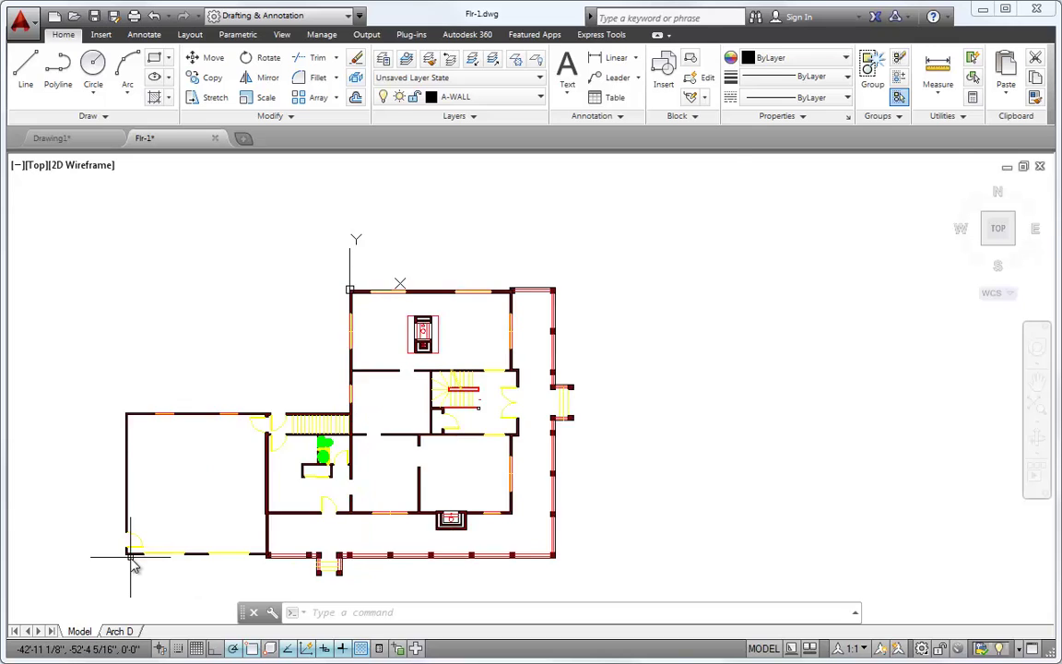
{"action": "scroll", "coordinate": [133, 565], "scroll_direction": "up", "scroll_amount": 3}
{"action": "scroll", "coordinate": [111, 540], "scroll_direction": "up", "scroll_amount": 3}
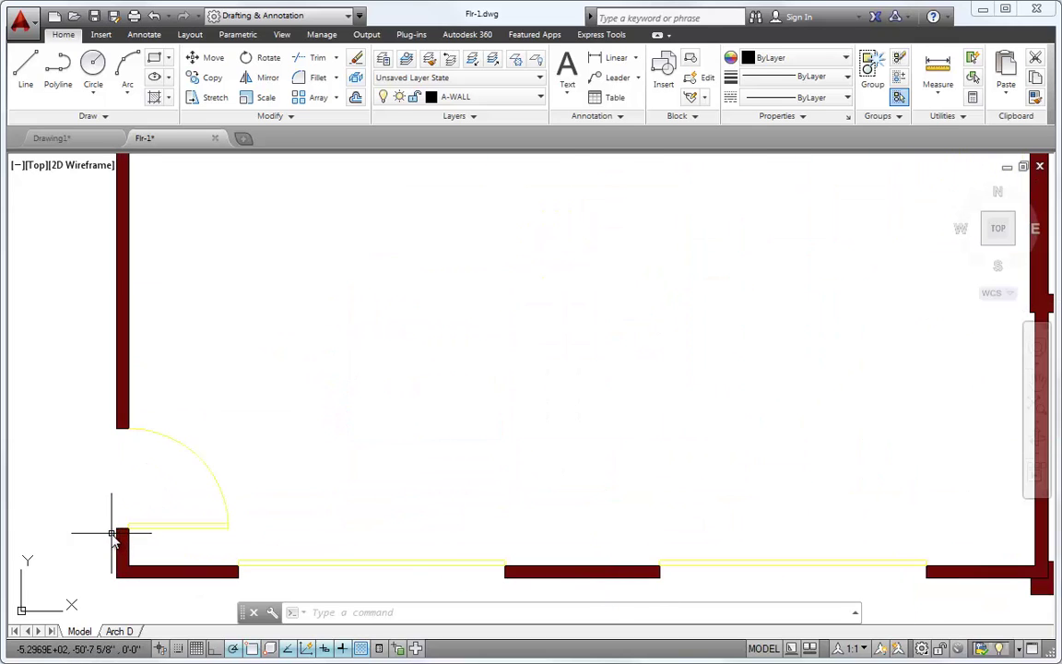
{"action": "scroll", "coordinate": [108, 571], "scroll_direction": "up", "scroll_amount": 2}
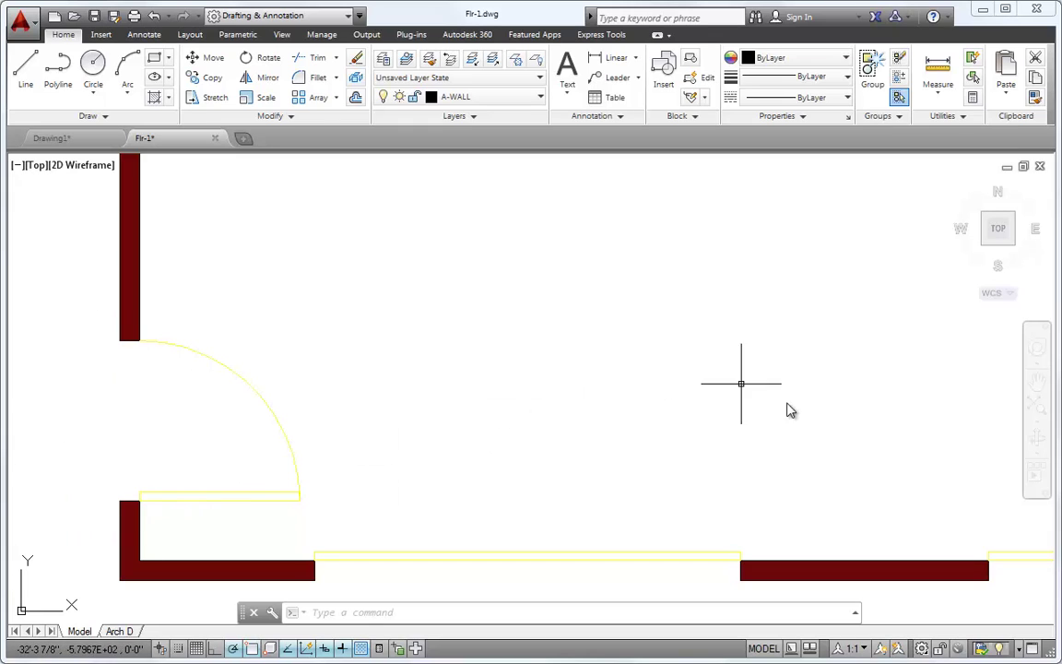
{"action": "scroll", "coordinate": [715, 365], "scroll_direction": "up", "scroll_amount": 3}
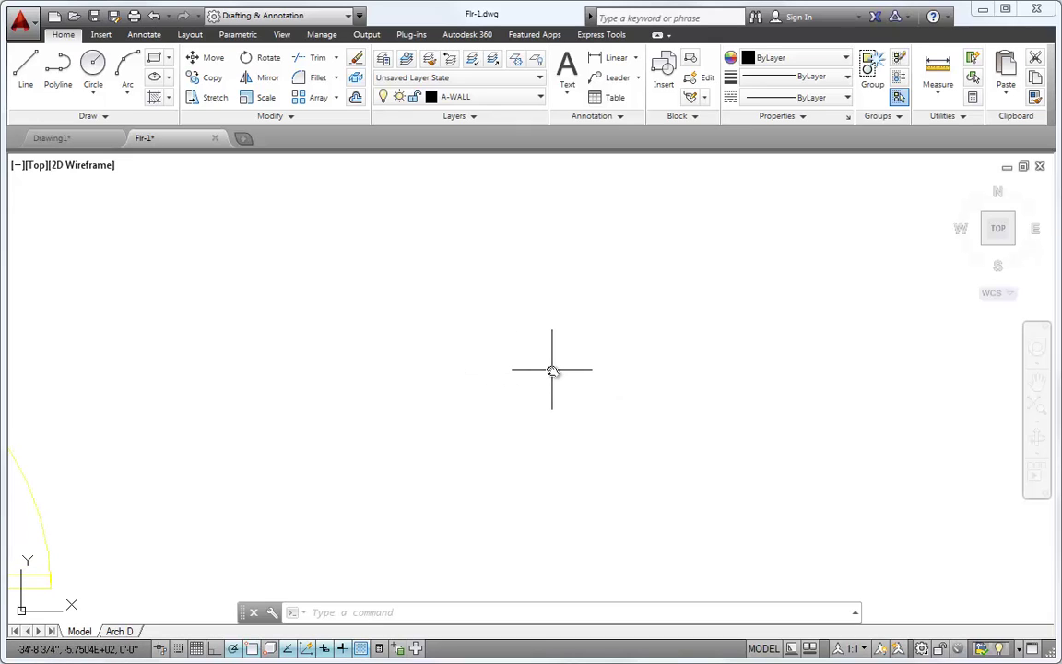
{"action": "left_click", "coordinate": [1037, 406]}
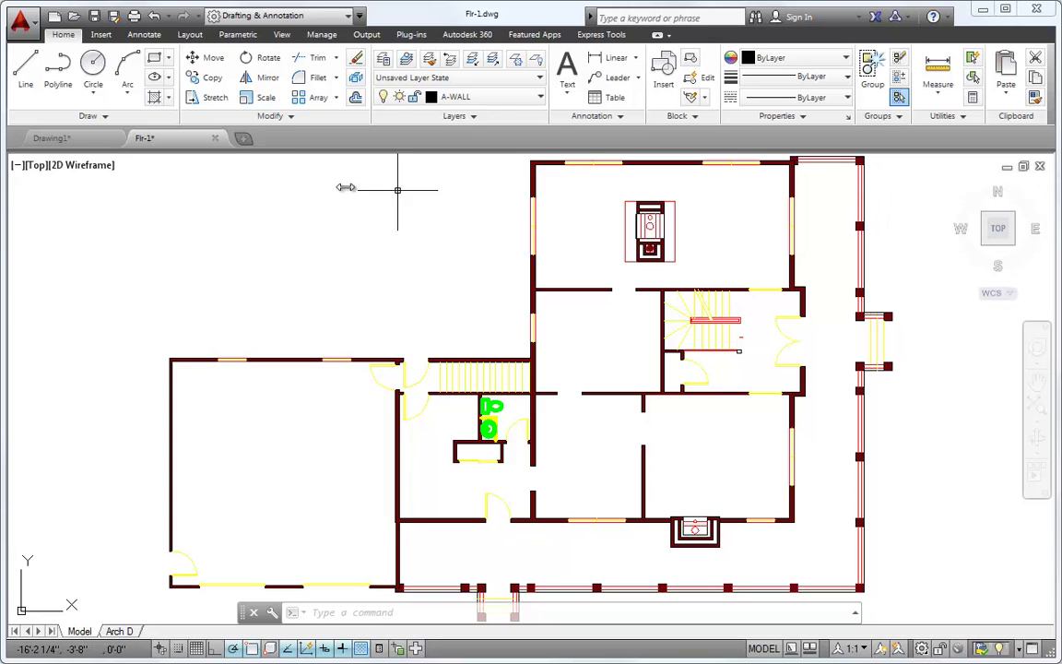
- Close the Flr-1 drawing without saving its changes
{"action": "left_click", "coordinate": [215, 138]}
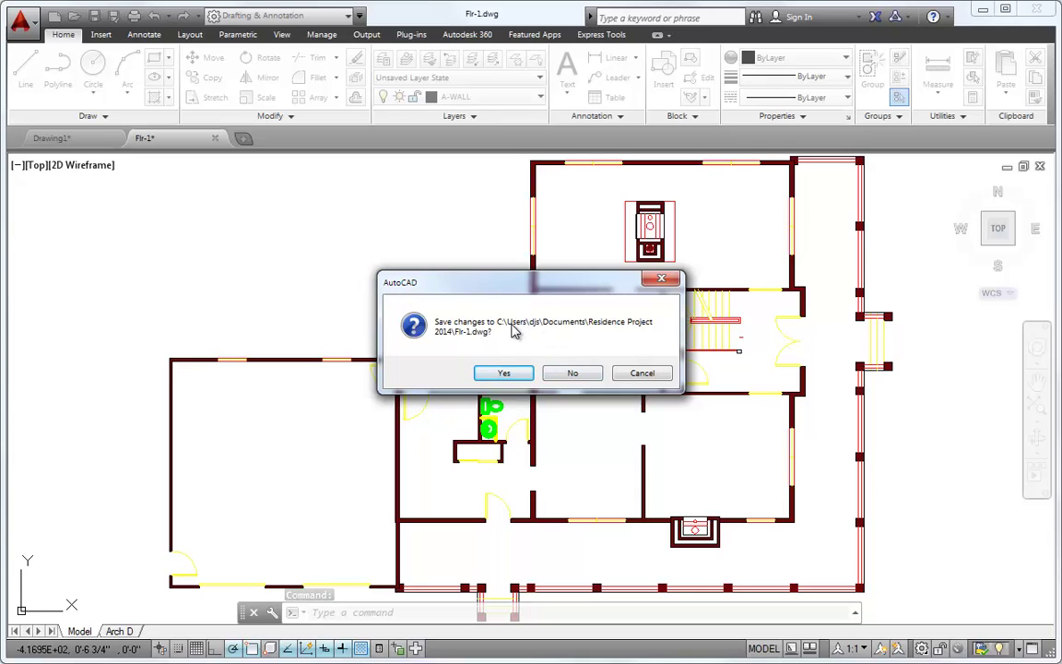
{"action": "left_click", "coordinate": [574, 374]}
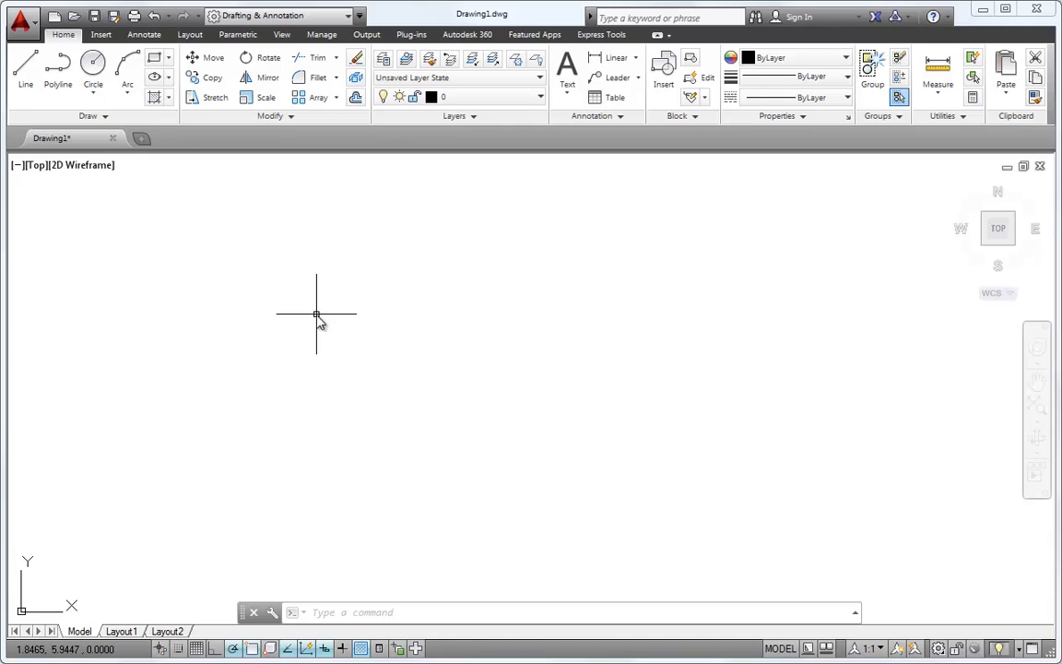
- Look up the Automatic Save File Location path in the program options and leave the settings unchanged
{"action": "left_click", "coordinate": [22, 22]}
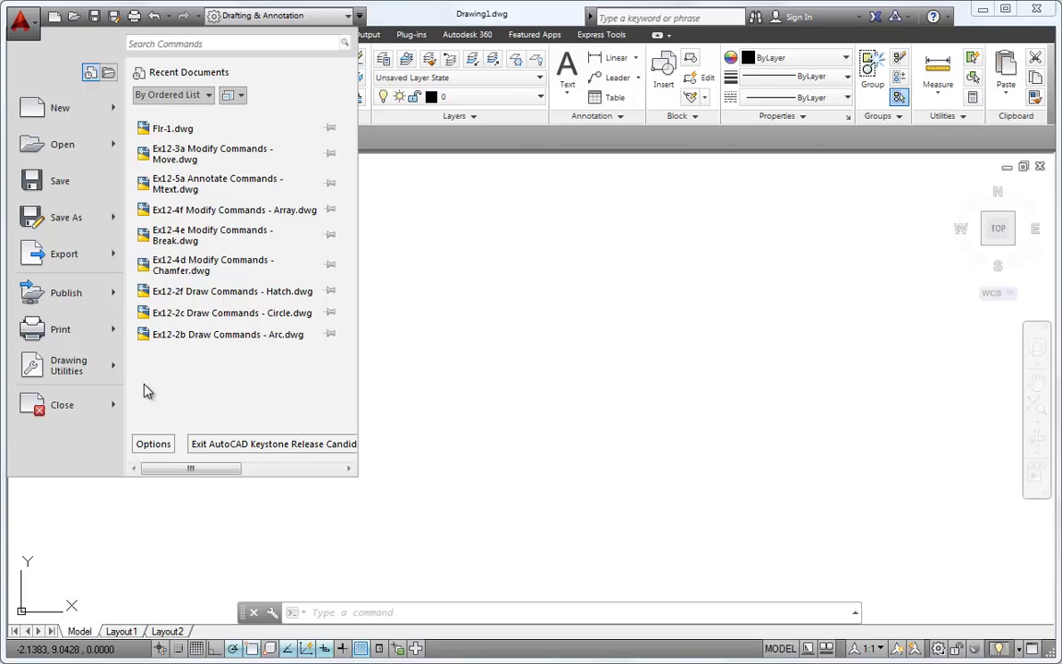
{"action": "left_click", "coordinate": [153, 443]}
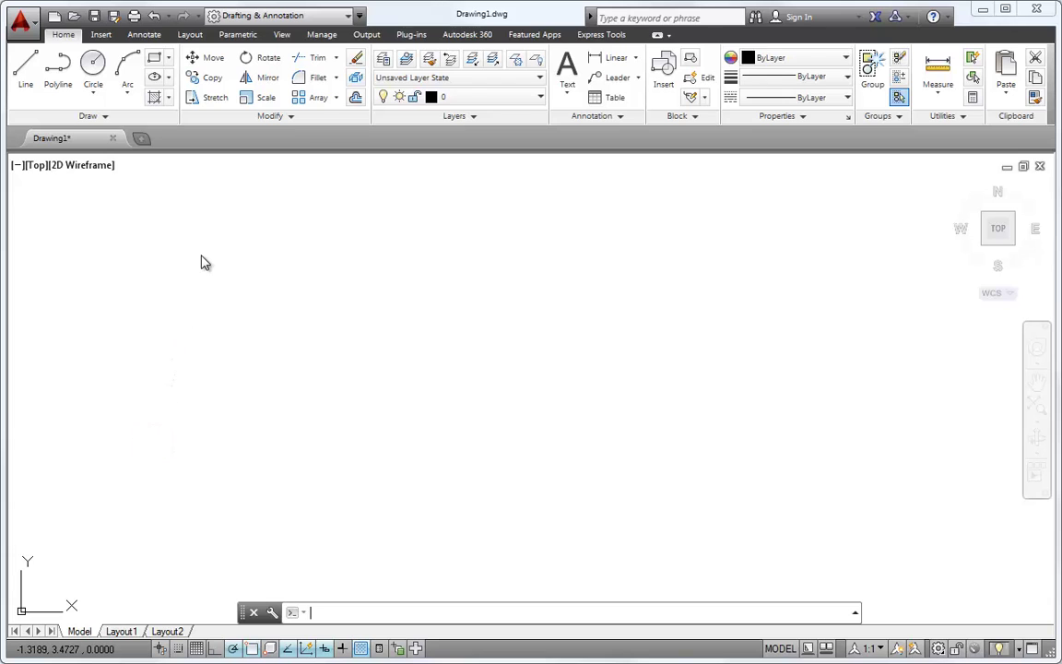
{"action": "left_click", "coordinate": [147, 72]}
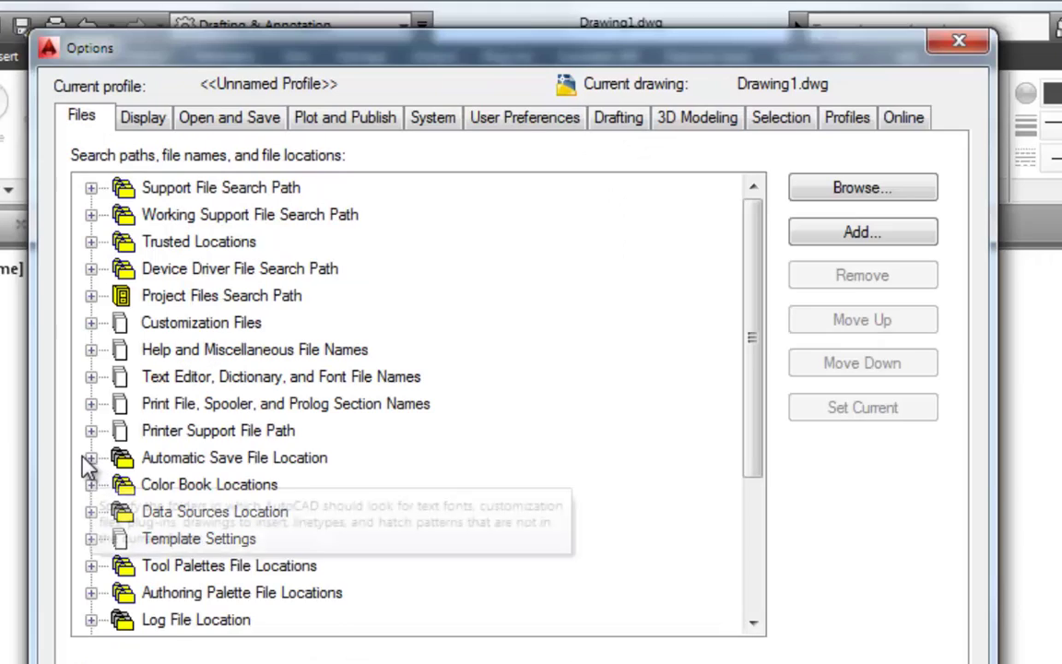
{"action": "left_click", "coordinate": [90, 457]}
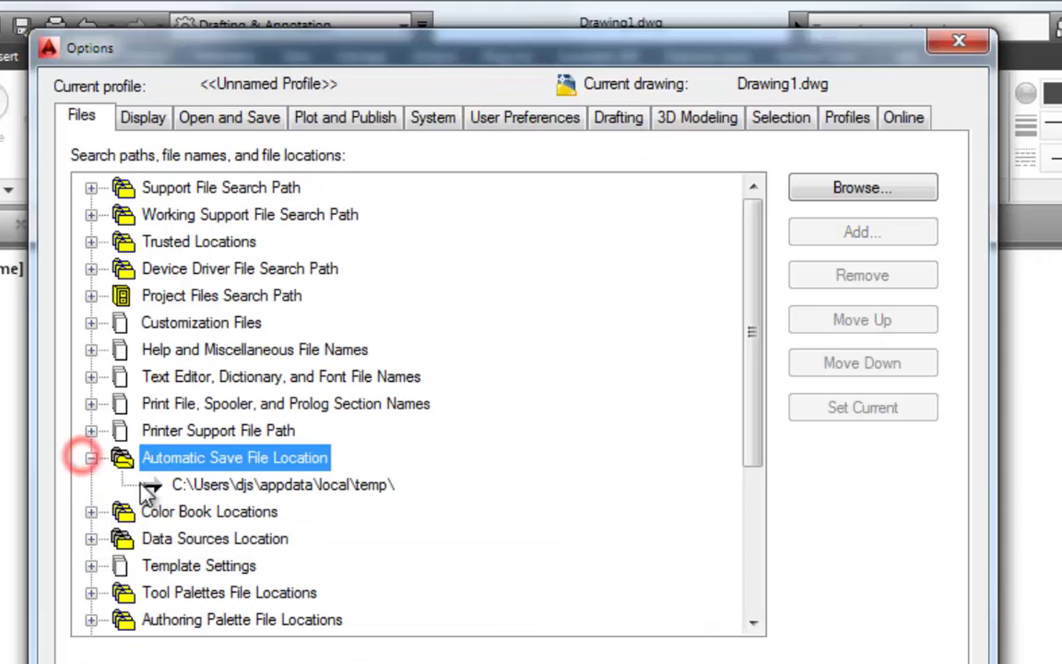
{"action": "left_click", "coordinate": [207, 486]}
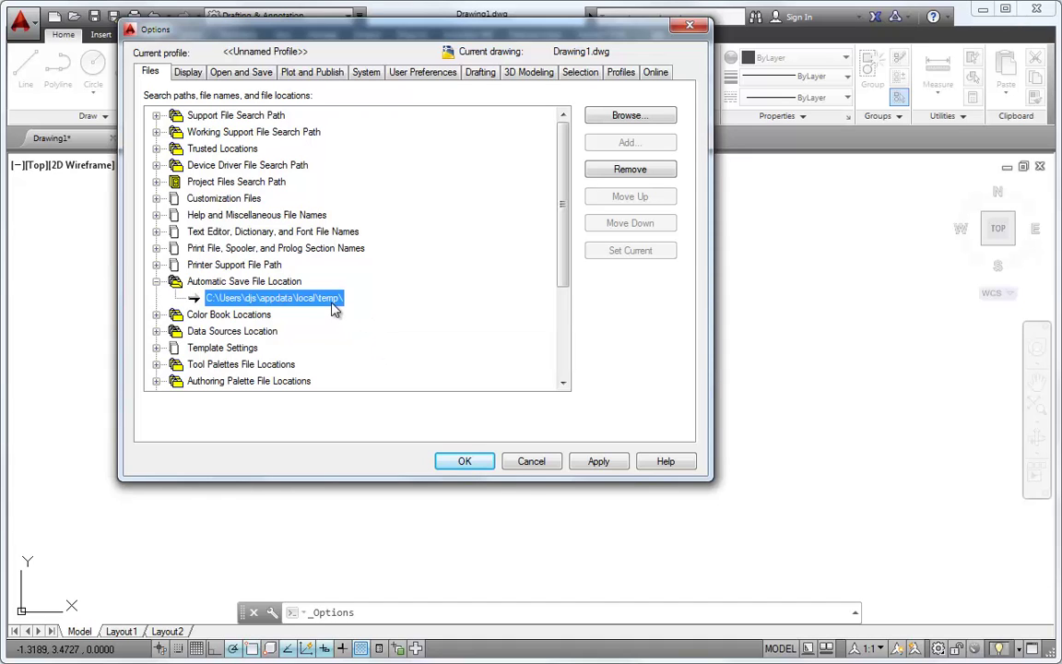
{"action": "left_click", "coordinate": [538, 463]}
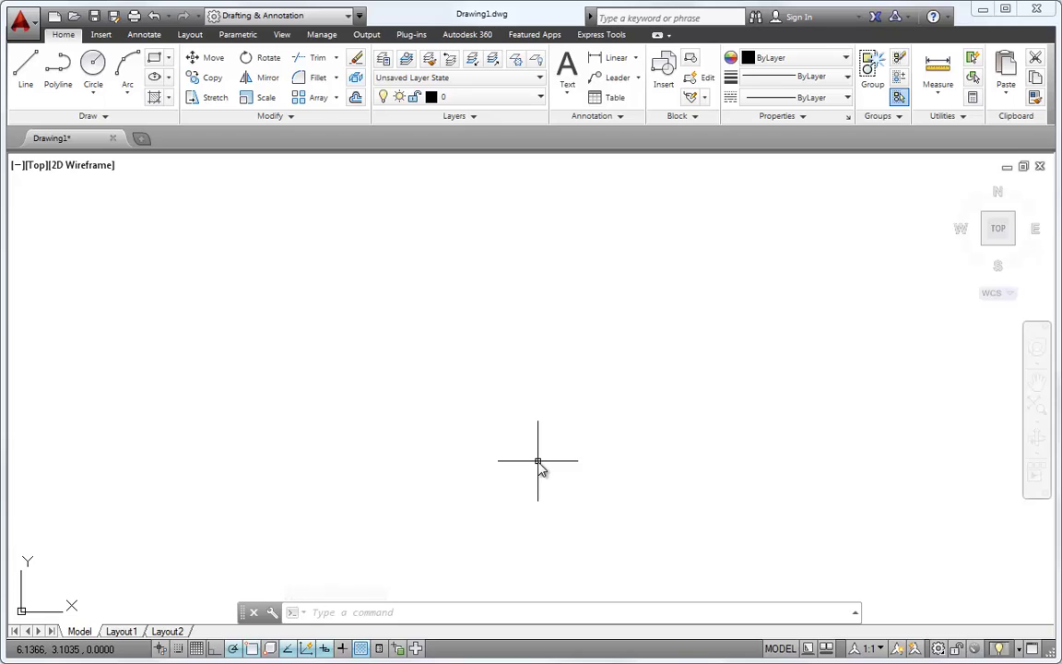
- Start a new drawing from the Architectural Imperial.dwt template in the SheetSets template folder
{"action": "left_click", "coordinate": [34, 24]}
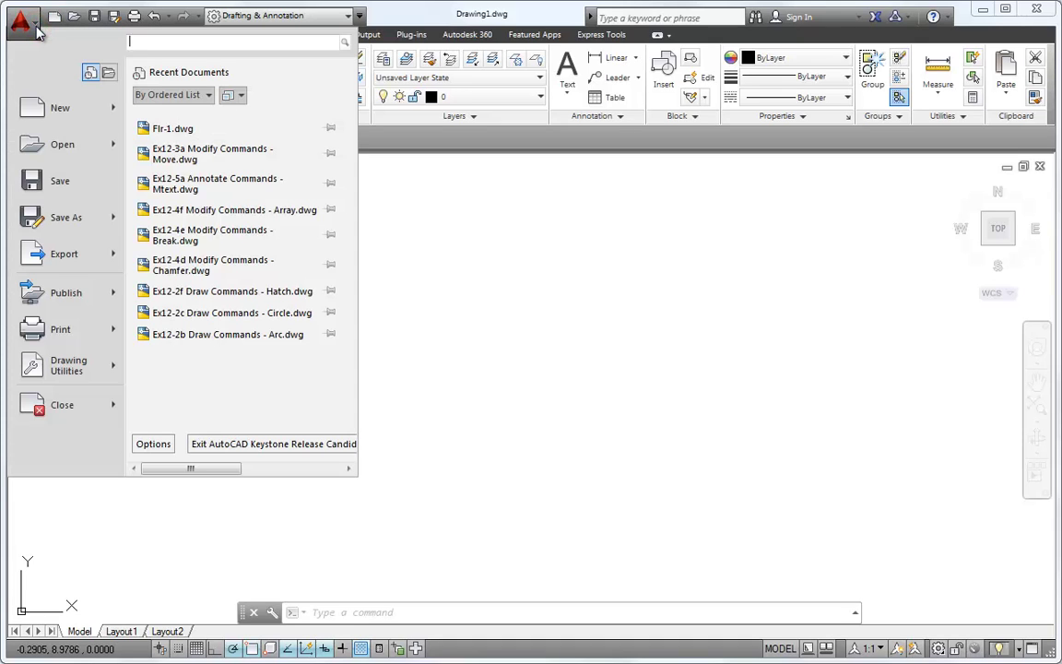
{"action": "mouse_move", "coordinate": [72, 112]}
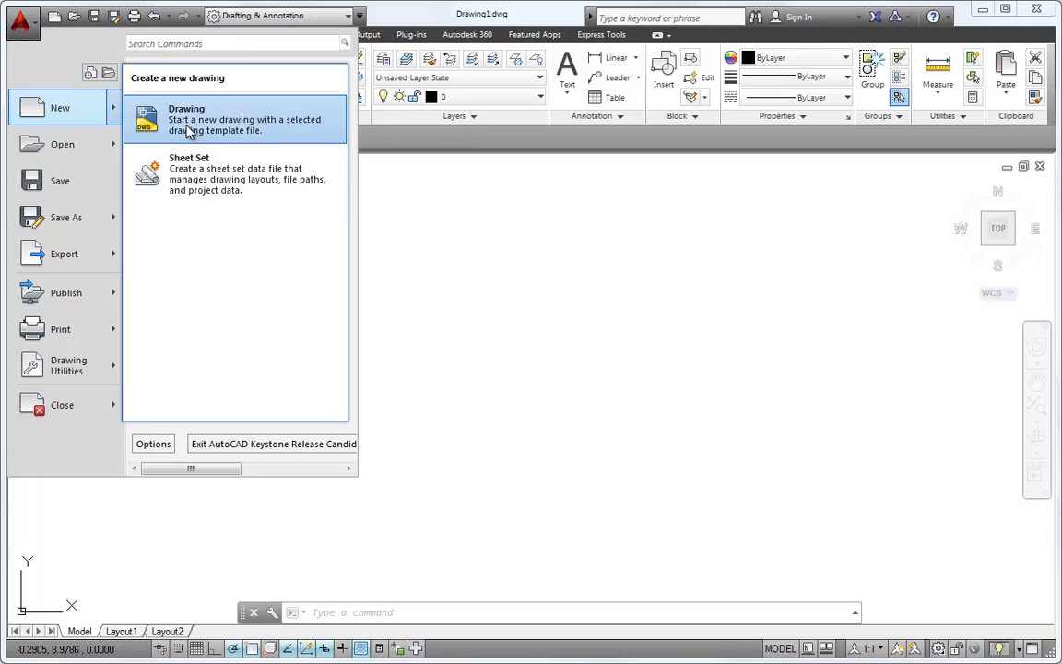
{"action": "left_click", "coordinate": [58, 108]}
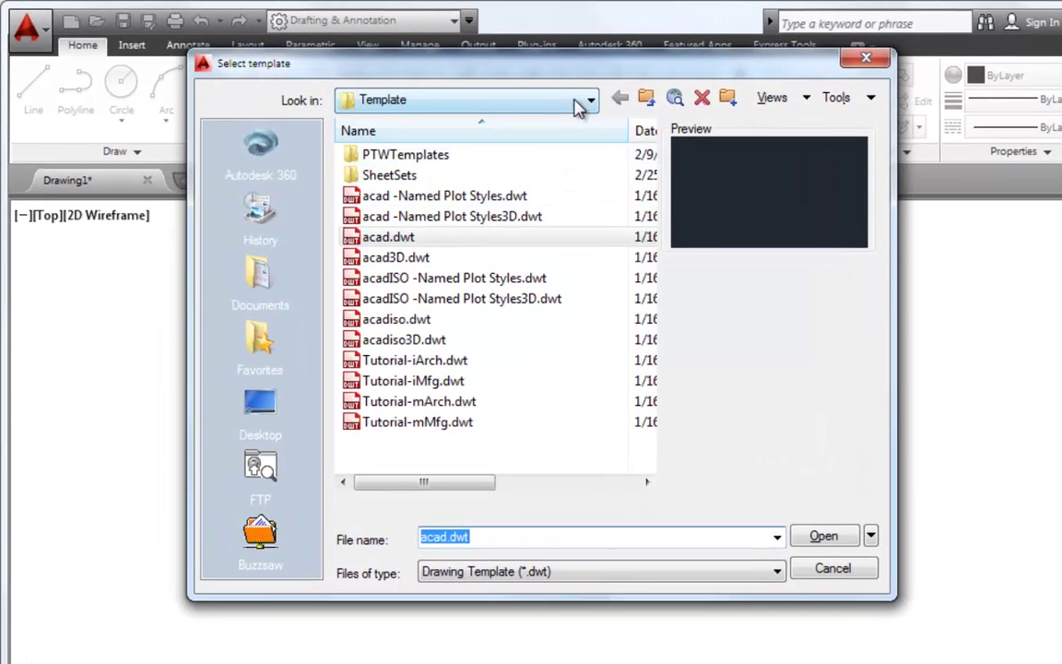
{"action": "left_click", "coordinate": [579, 103]}
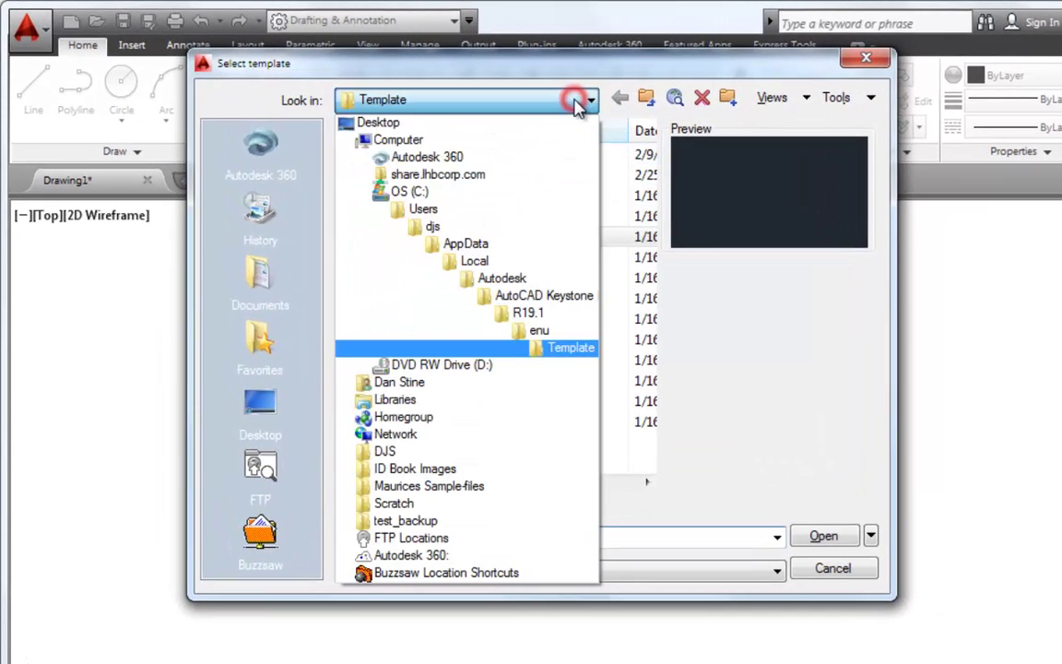
{"action": "left_click", "coordinate": [568, 355]}
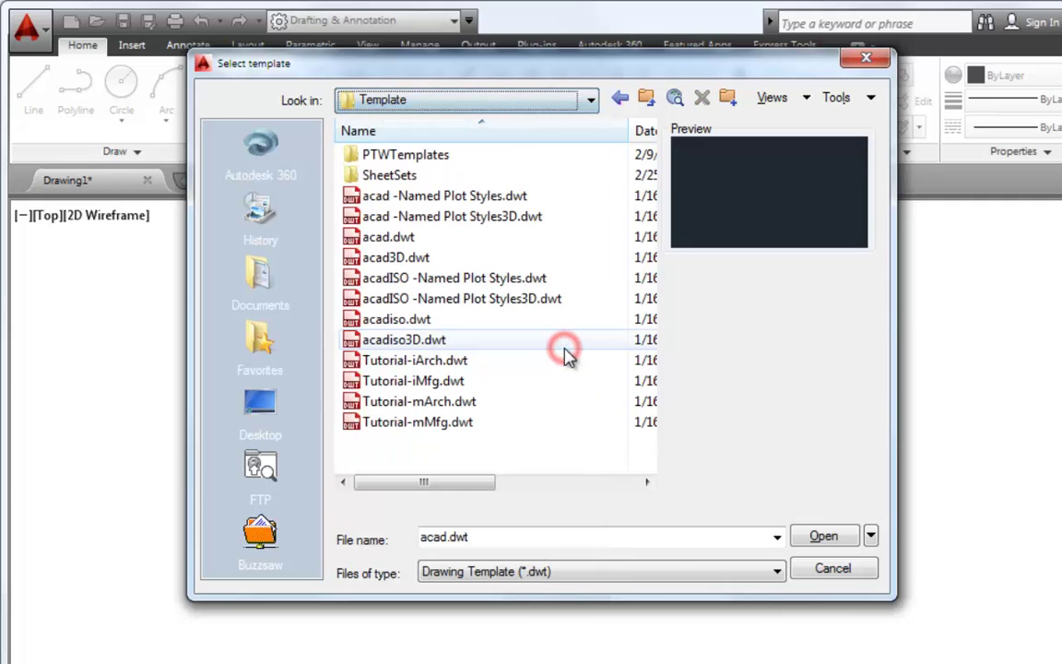
{"action": "double_click", "coordinate": [390, 176]}
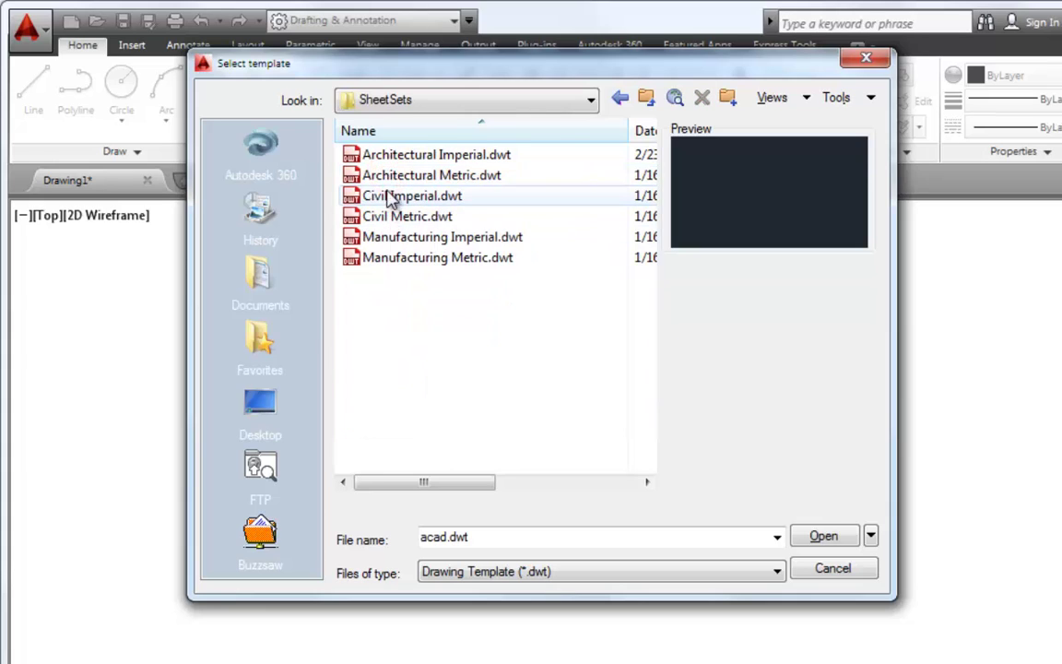
{"action": "left_click", "coordinate": [356, 156]}
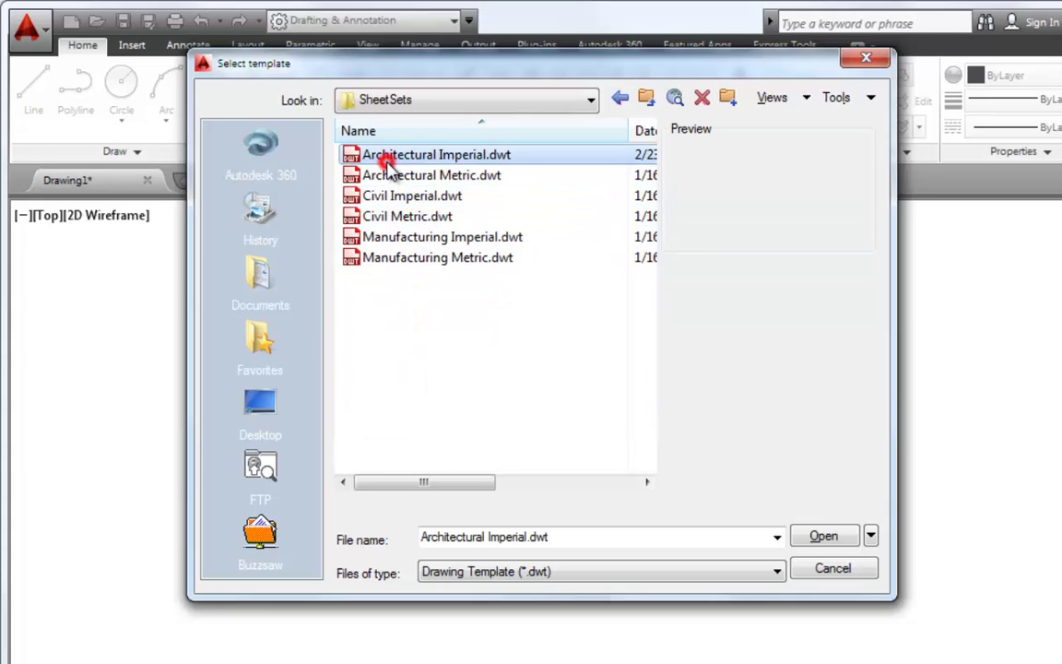
{"action": "left_click", "coordinate": [818, 537]}
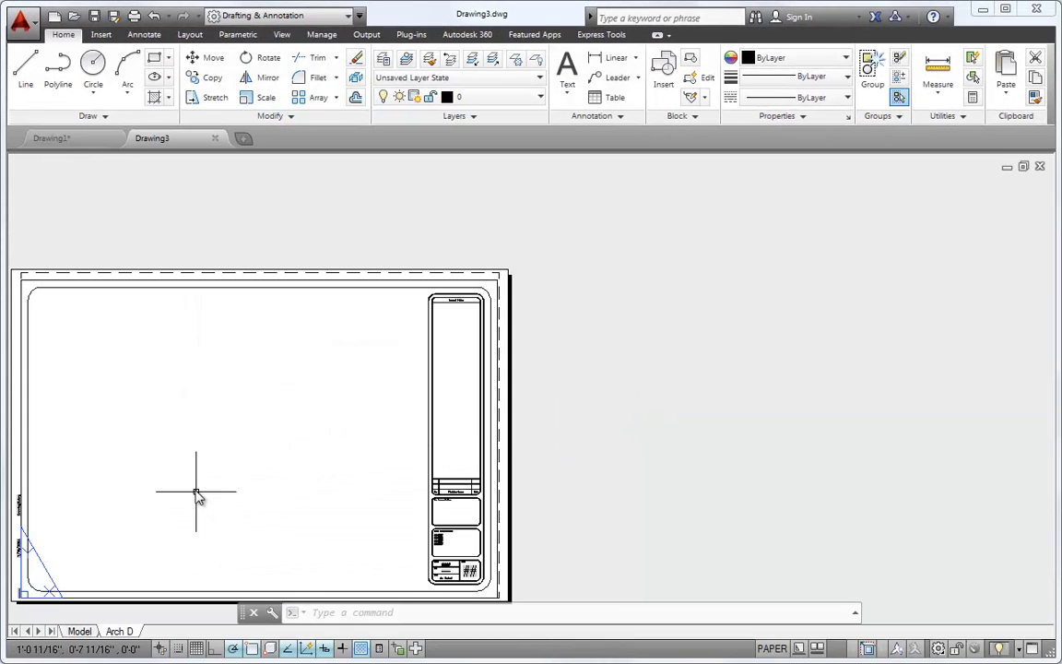
- Examine the Arch D layout's sheet border and title block up close, and switch the drawing to model space
{"action": "middle_click_drag", "start_coordinate": [196, 490], "coordinate": [394, 427]}
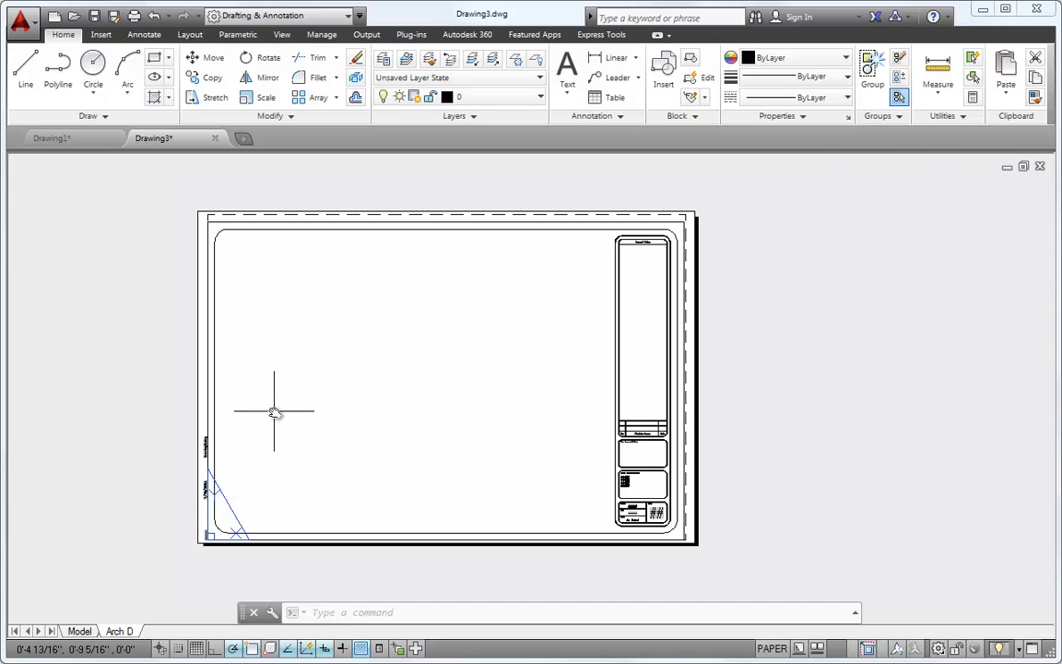
{"action": "scroll", "coordinate": [274, 411], "scroll_direction": "up", "scroll_amount": 2}
{"action": "mouse_move", "coordinate": [275, 410]}
{"action": "middle_mouse_down"}
{"action": "mouse_move", "coordinate": [351, 422]}
{"action": "mouse_move", "coordinate": [362, 498]}
{"action": "mouse_move", "coordinate": [265, 445]}
{"action": "mouse_move", "coordinate": [268, 427]}
{"action": "middle_mouse_up"}
{"action": "scroll", "coordinate": [455, 417], "scroll_direction": "down", "scroll_amount": 2}
{"action": "scroll", "coordinate": [455, 418], "scroll_direction": "up", "scroll_amount": 2}
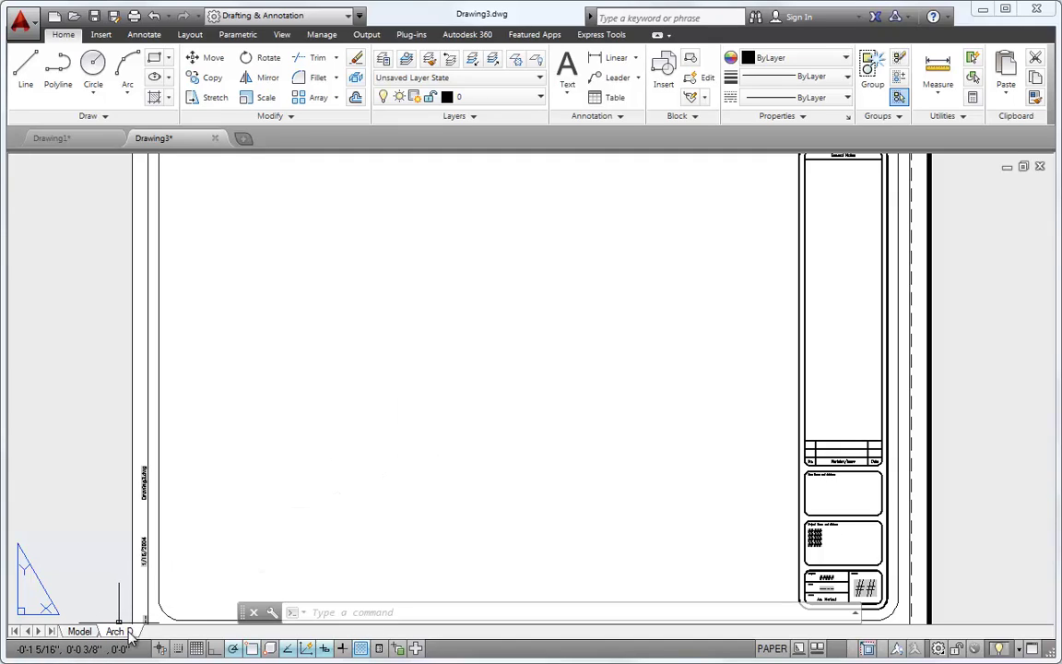
{"action": "left_click", "coordinate": [79, 631]}
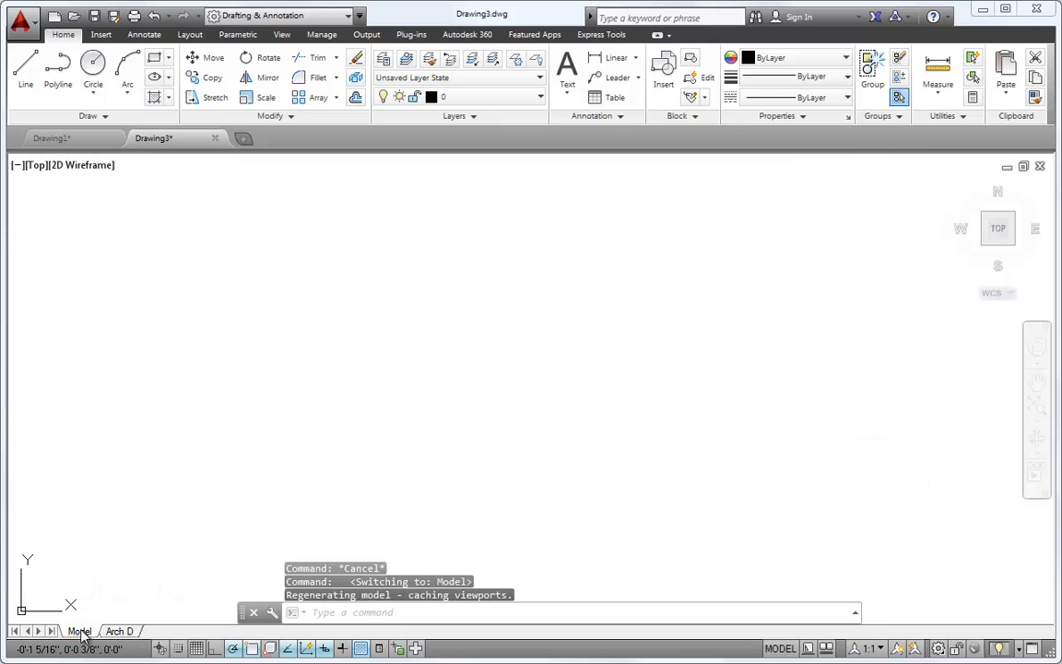